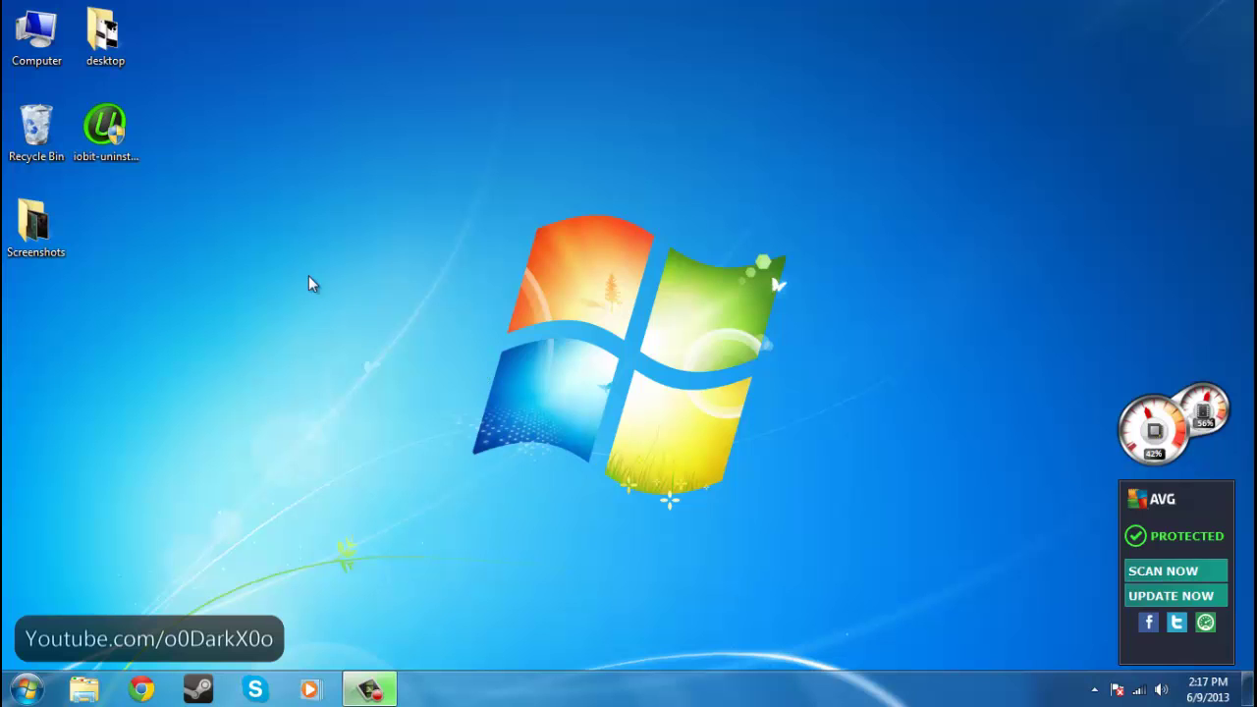
Browse to C:\Program Files\Tunngle in Windows Explorer to view its 14 files.
double_click(67, 49)
double_click(408, 196)
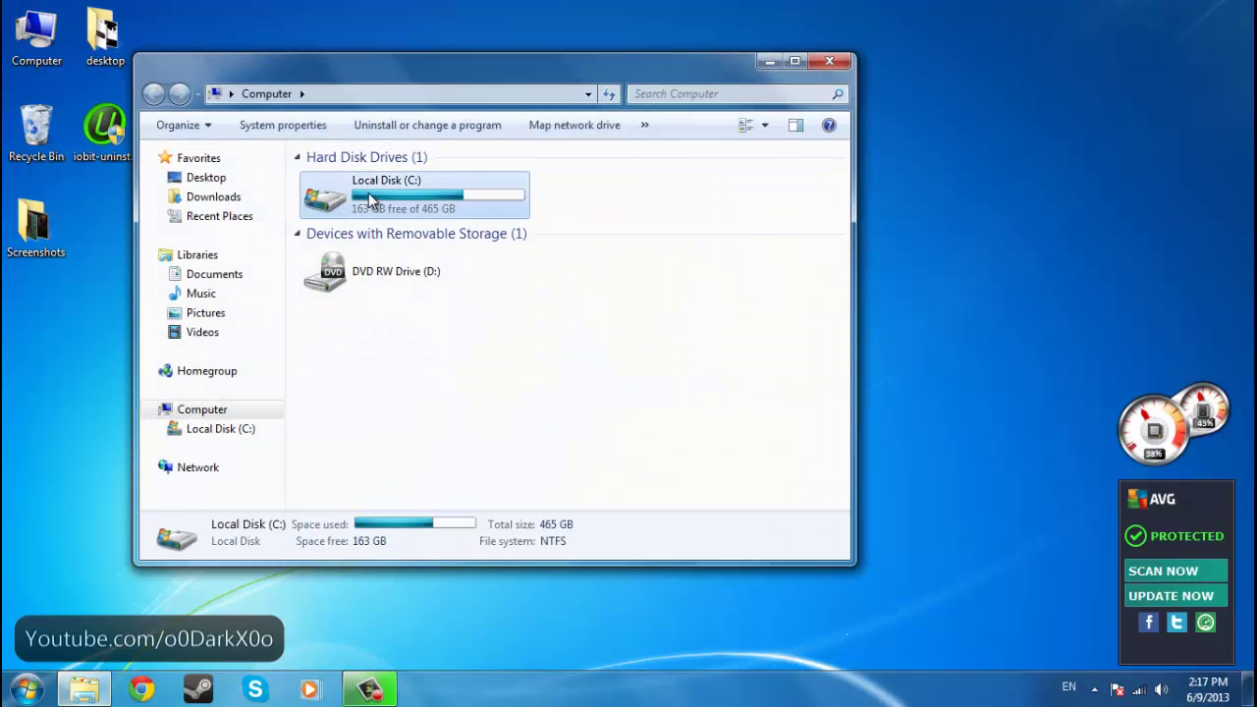
scroll(441, 354, down, 3)
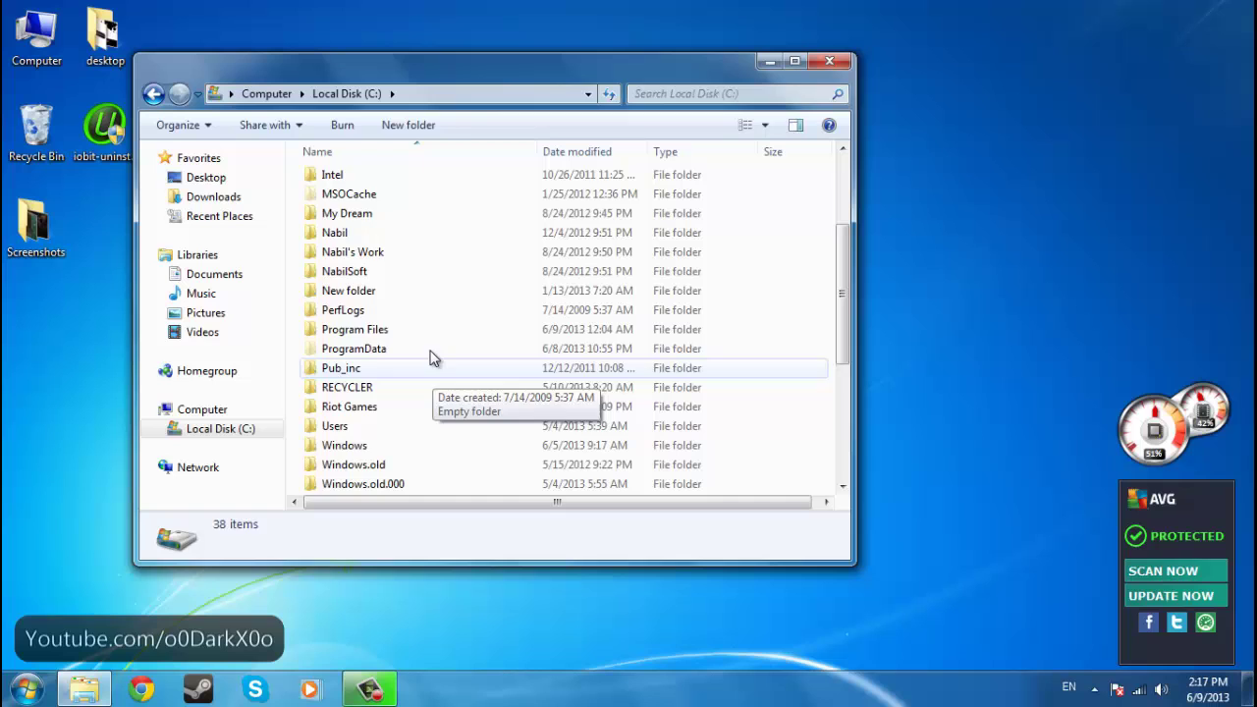
double_click(435, 336)
scroll(435, 339, down, 12)
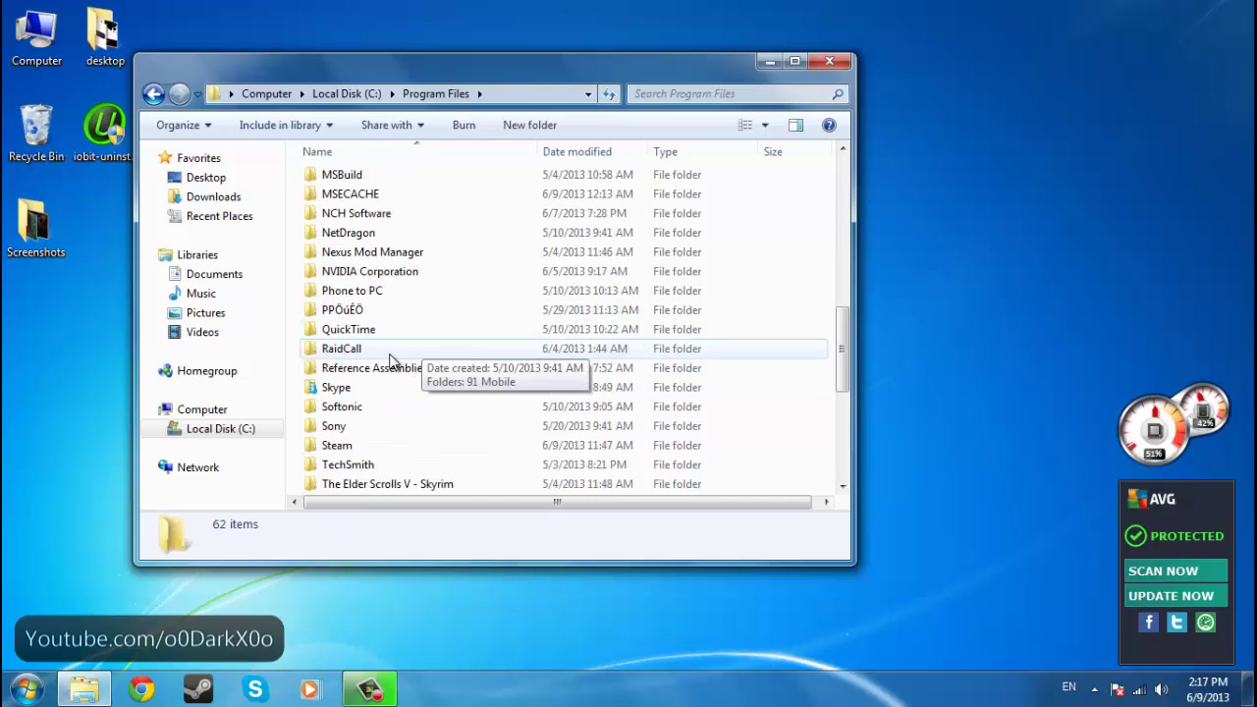
double_click(391, 465)
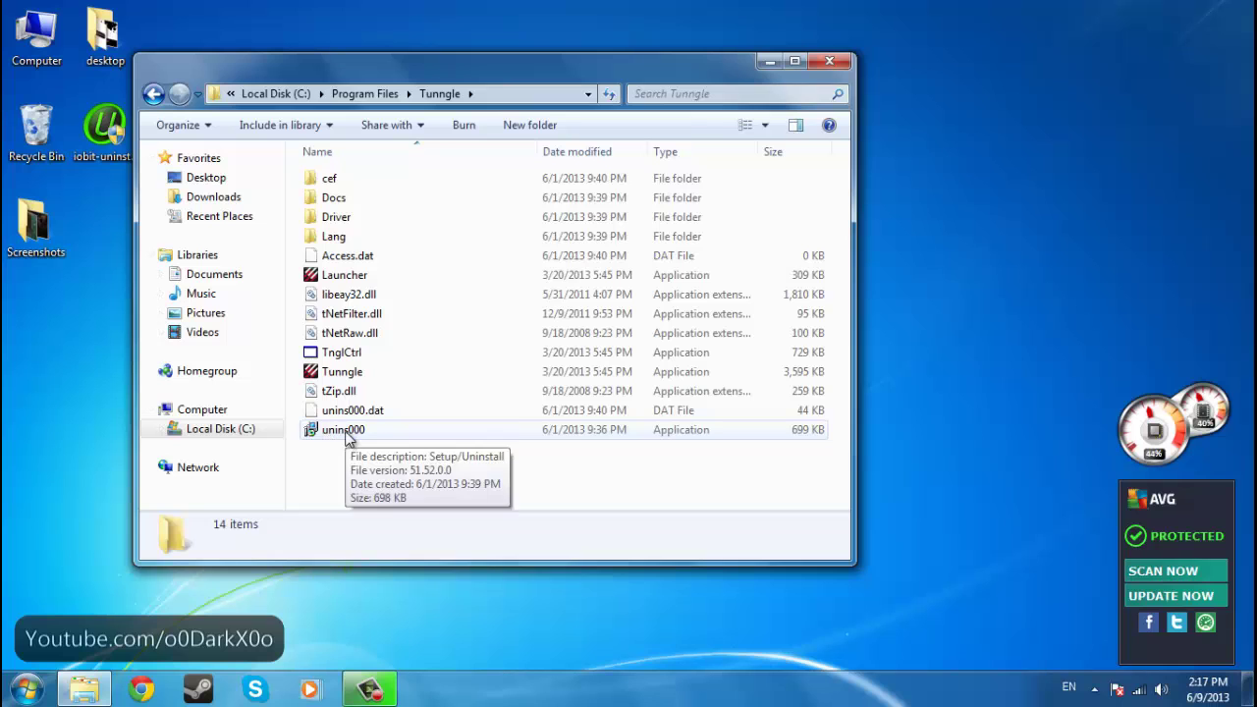
Close the Tunngle folder, scroll through Control Panel's installed programs list, then close it.
click(829, 60)
click(20, 685)
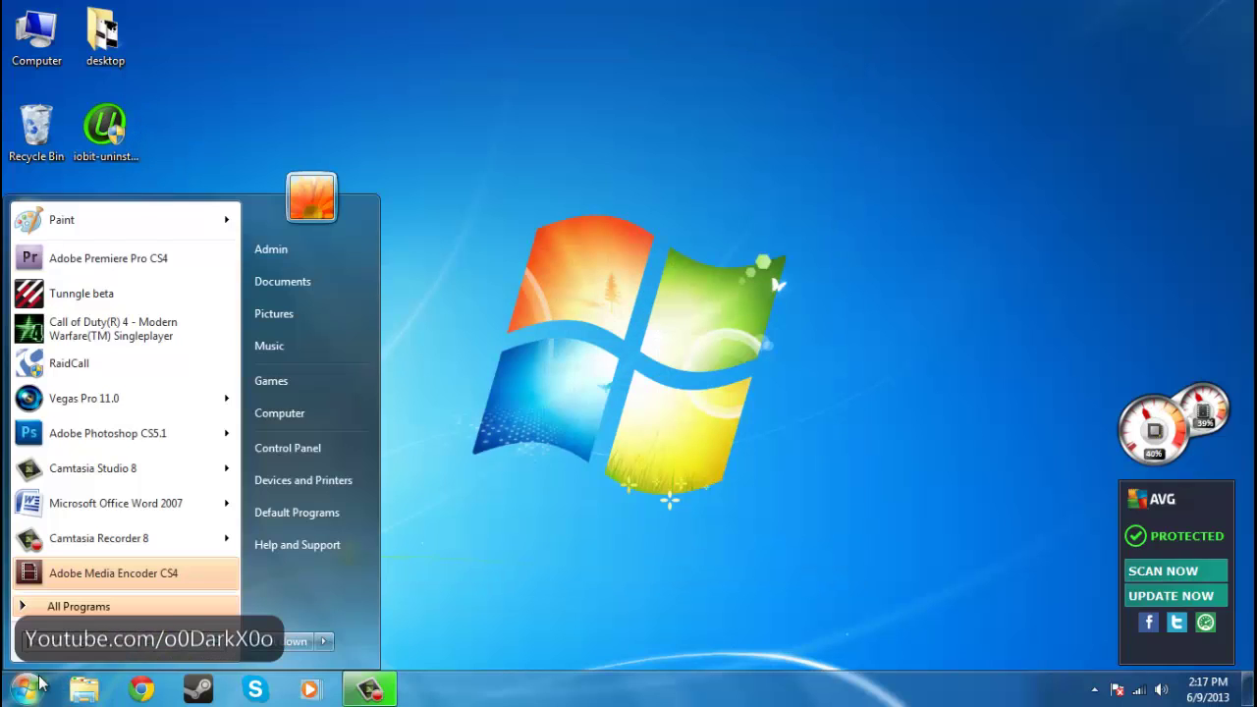
click(333, 451)
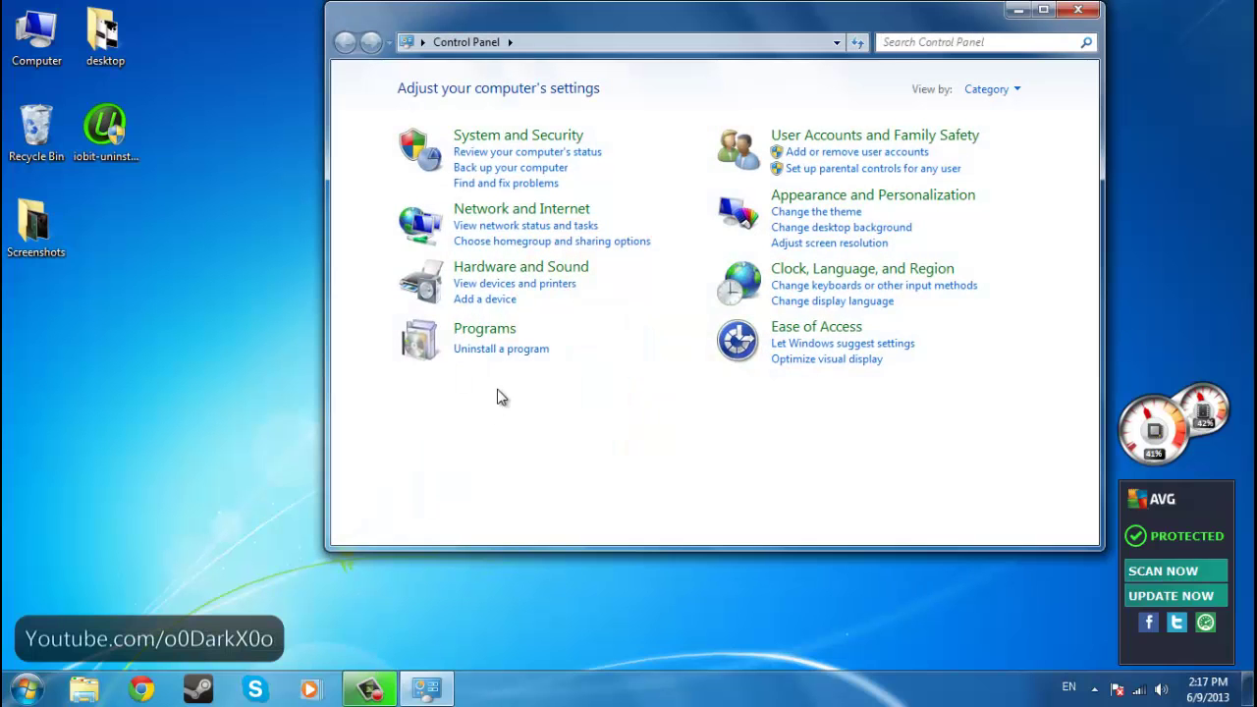
click(503, 350)
scroll(579, 383, down, 4)
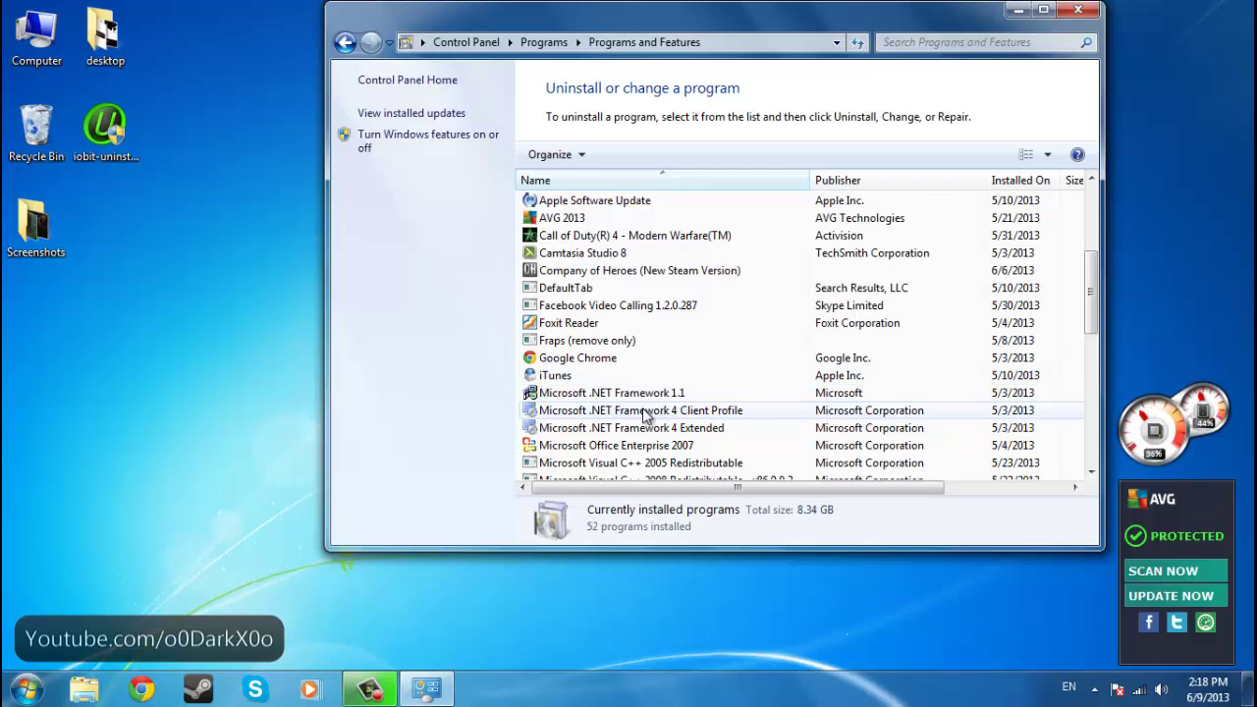
scroll(649, 413, down, 1)
scroll(644, 413, down, 2)
click(1078, 10)
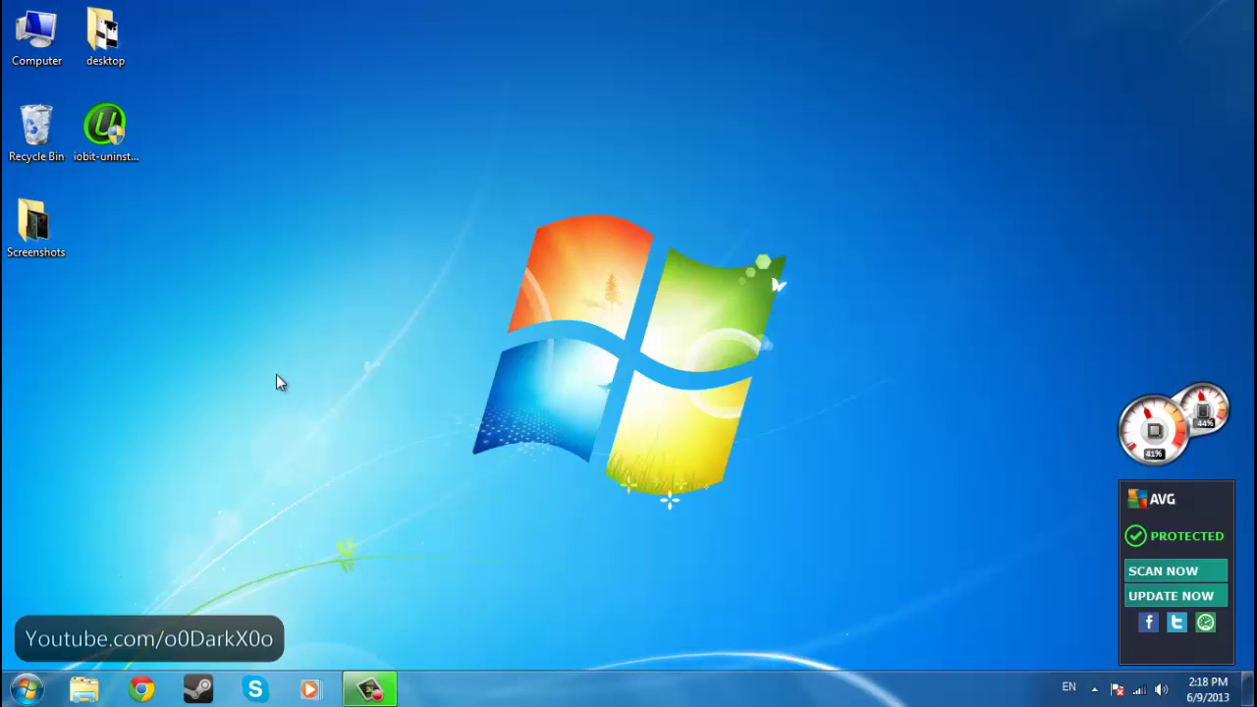
Launch IObit Uninstaller from the desktop and select Vegas Pro 11.0 in the software list.
click(132, 159)
double_click(133, 159)
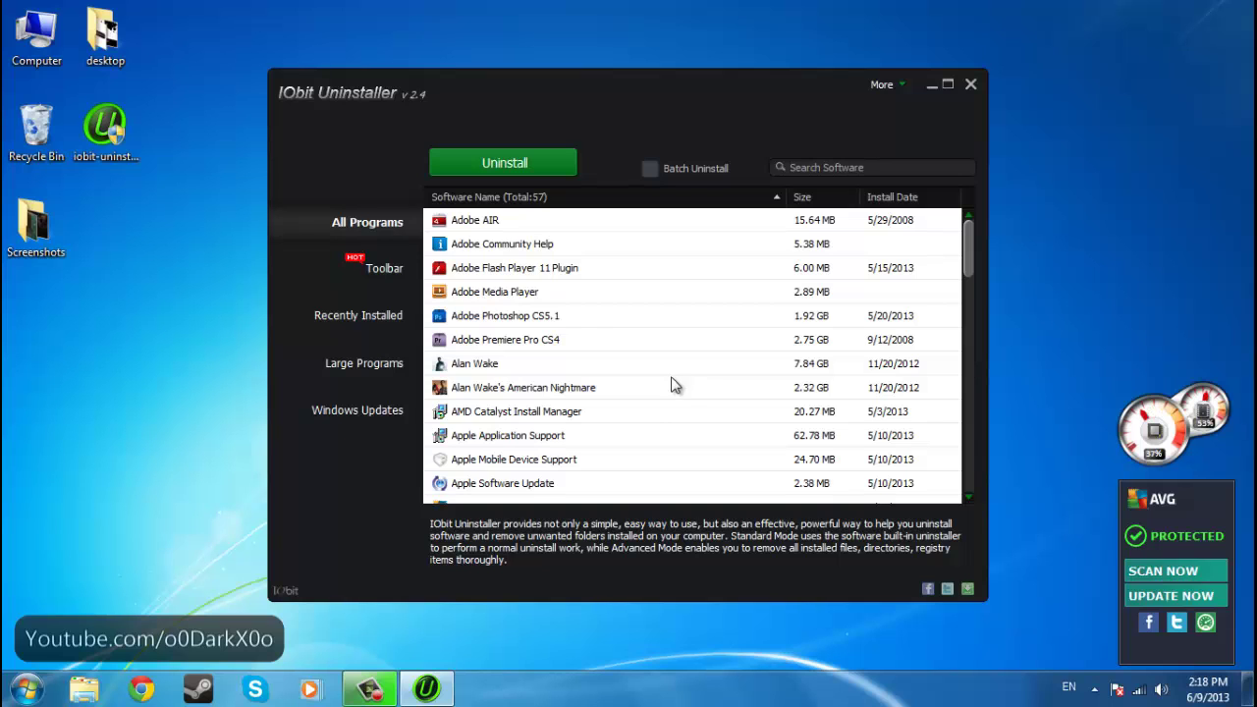
scroll(648, 398, down, 2)
scroll(565, 374, down, 8)
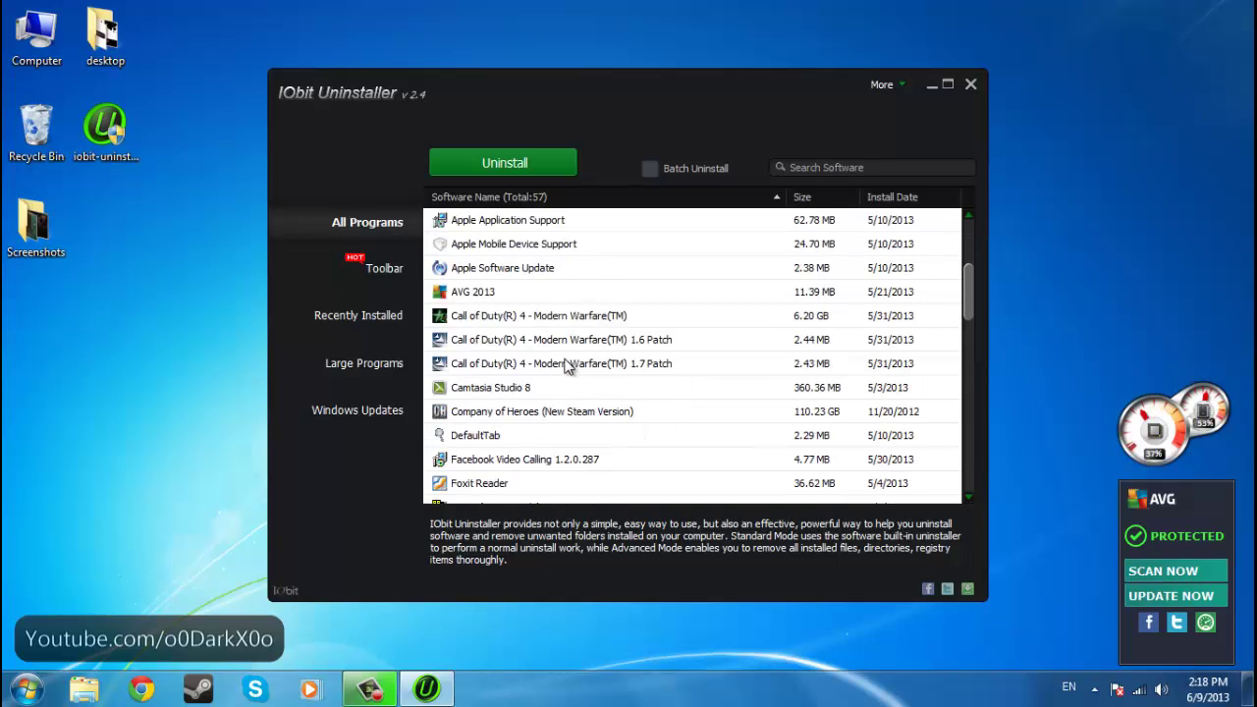
scroll(564, 366, down, 3)
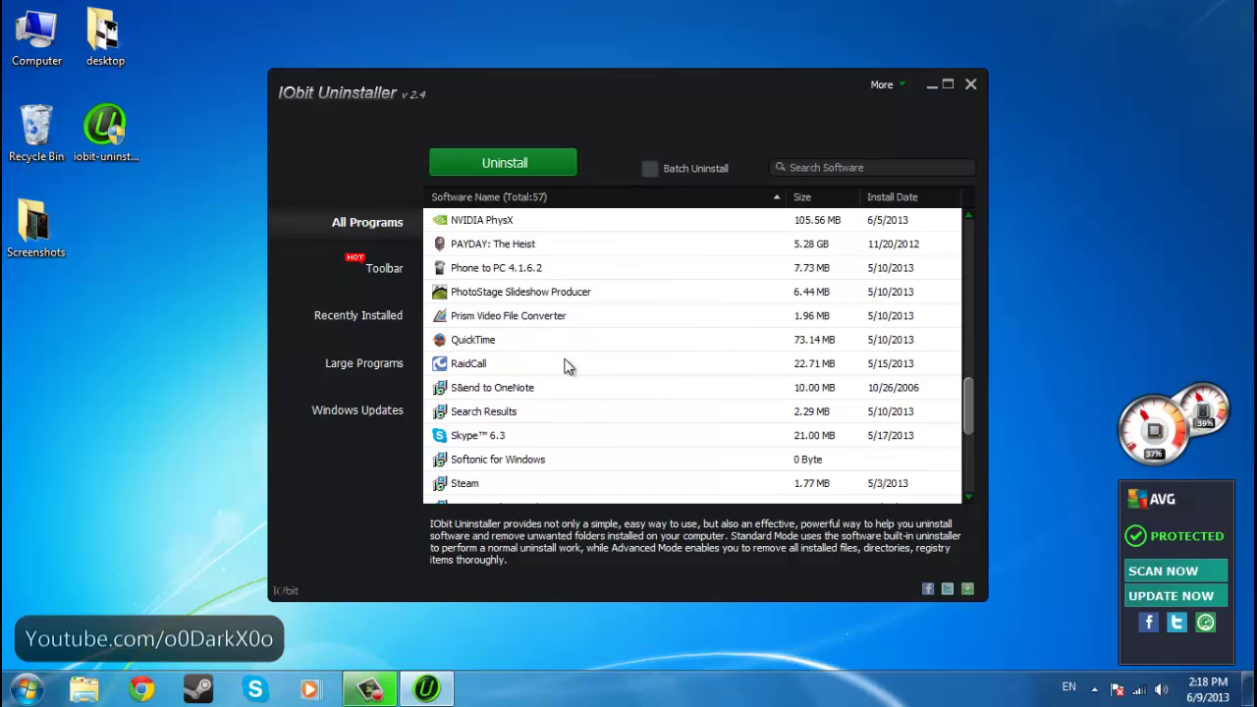
click(520, 442)
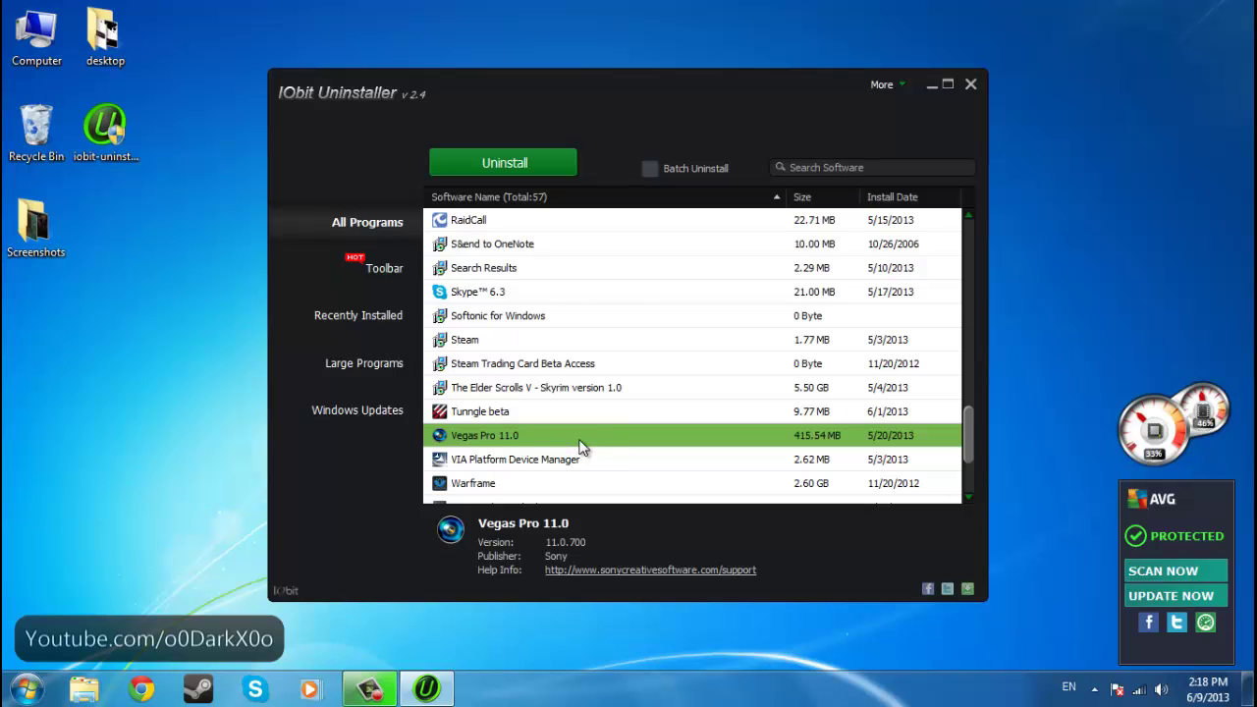
Uninstall Vegas Pro 11.0, approving both the IObit and Windows Installer confirmations.
click(509, 163)
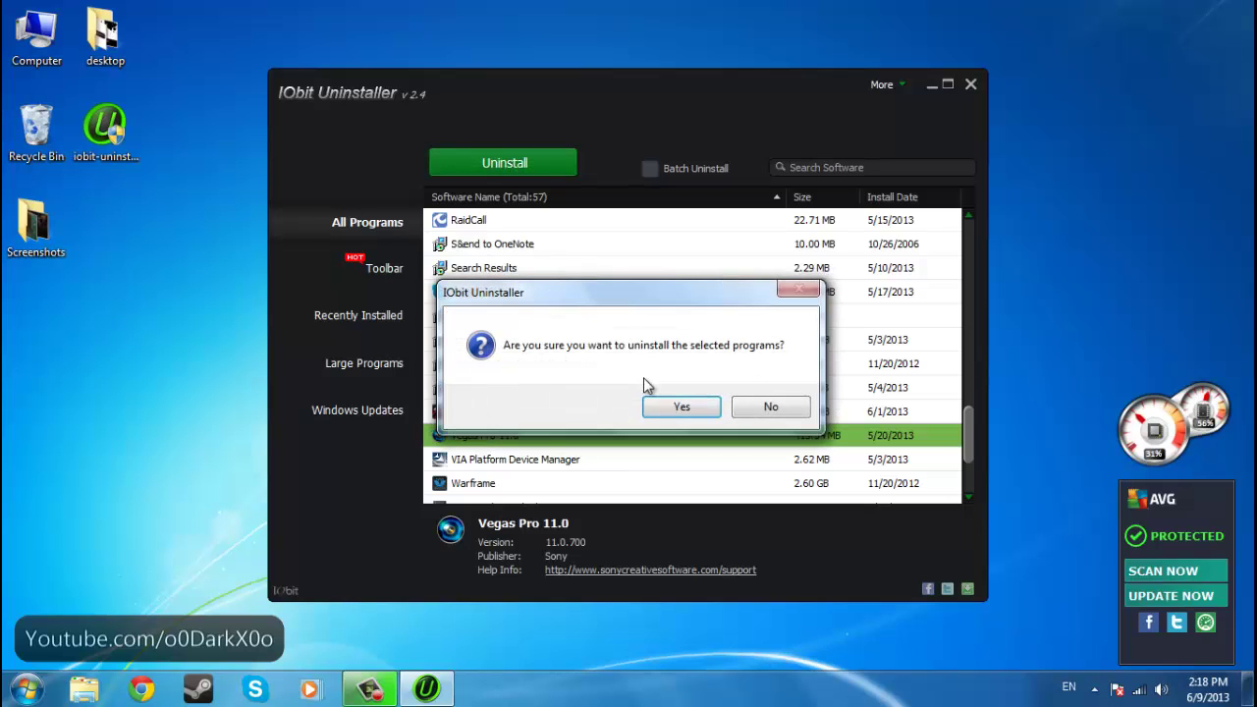
click(674, 404)
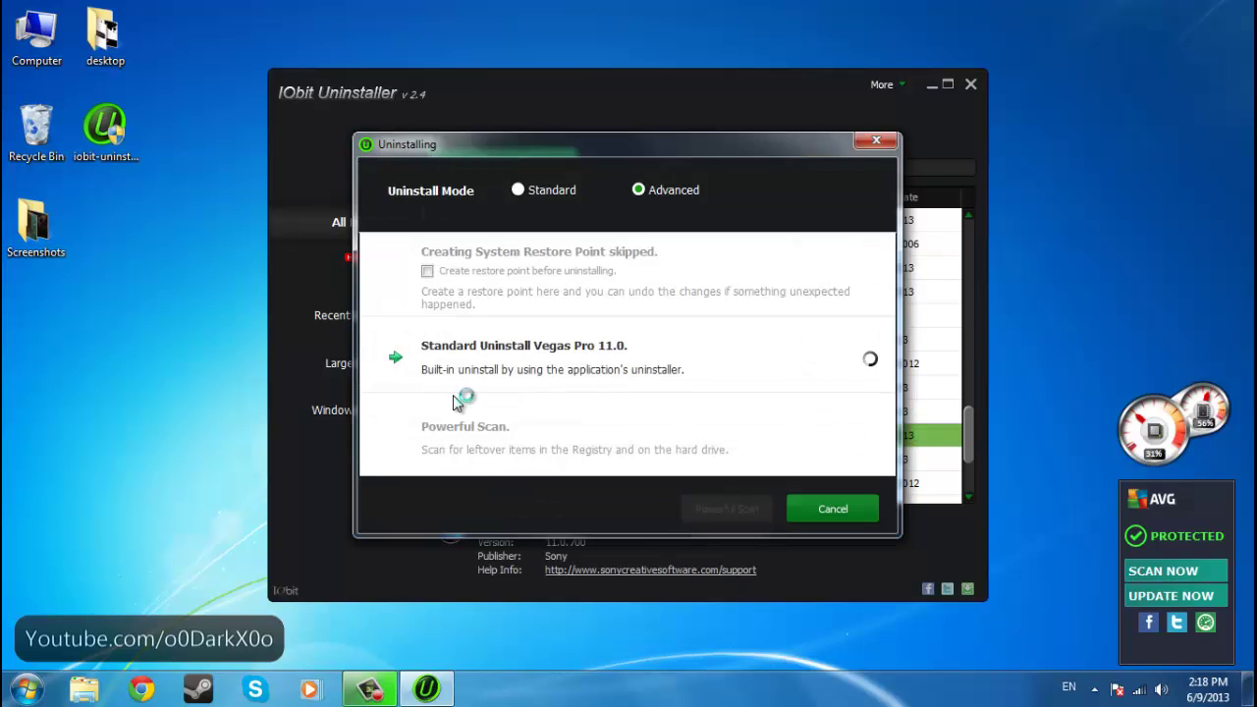
click(570, 379)
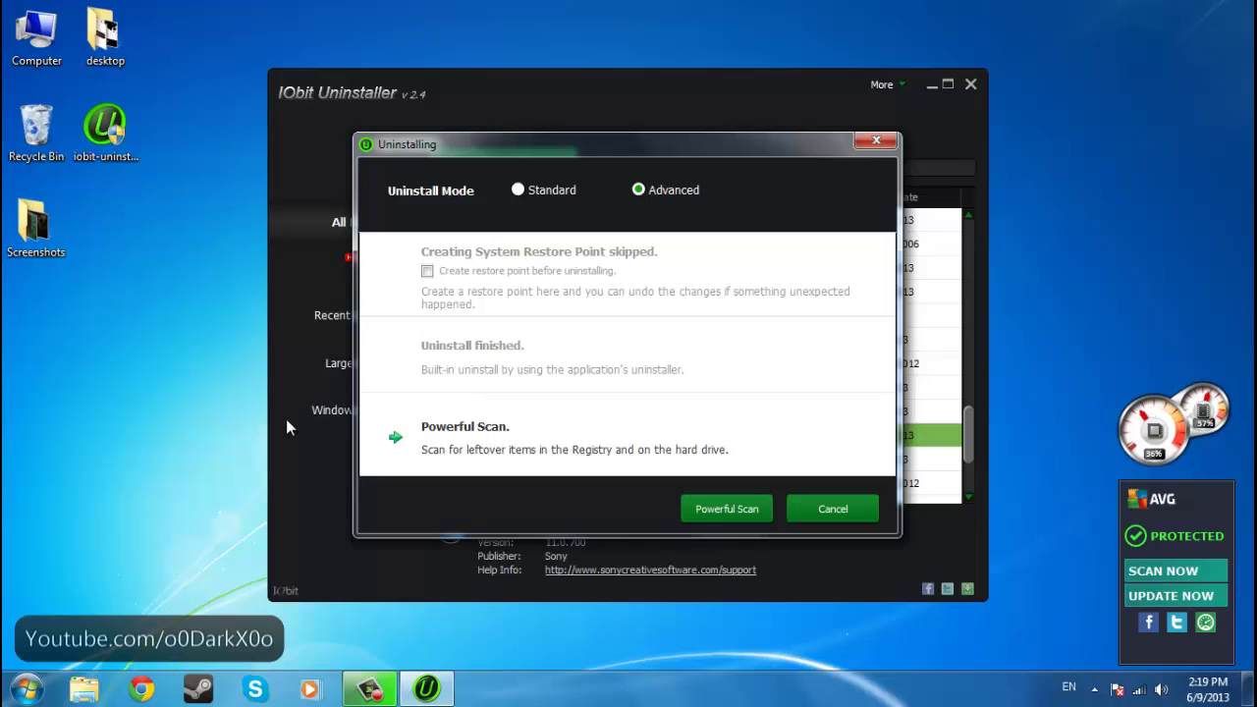
Run a Powerful Scan and mark all leftover Registry and File items of Vegas Pro 11.0.
click(727, 509)
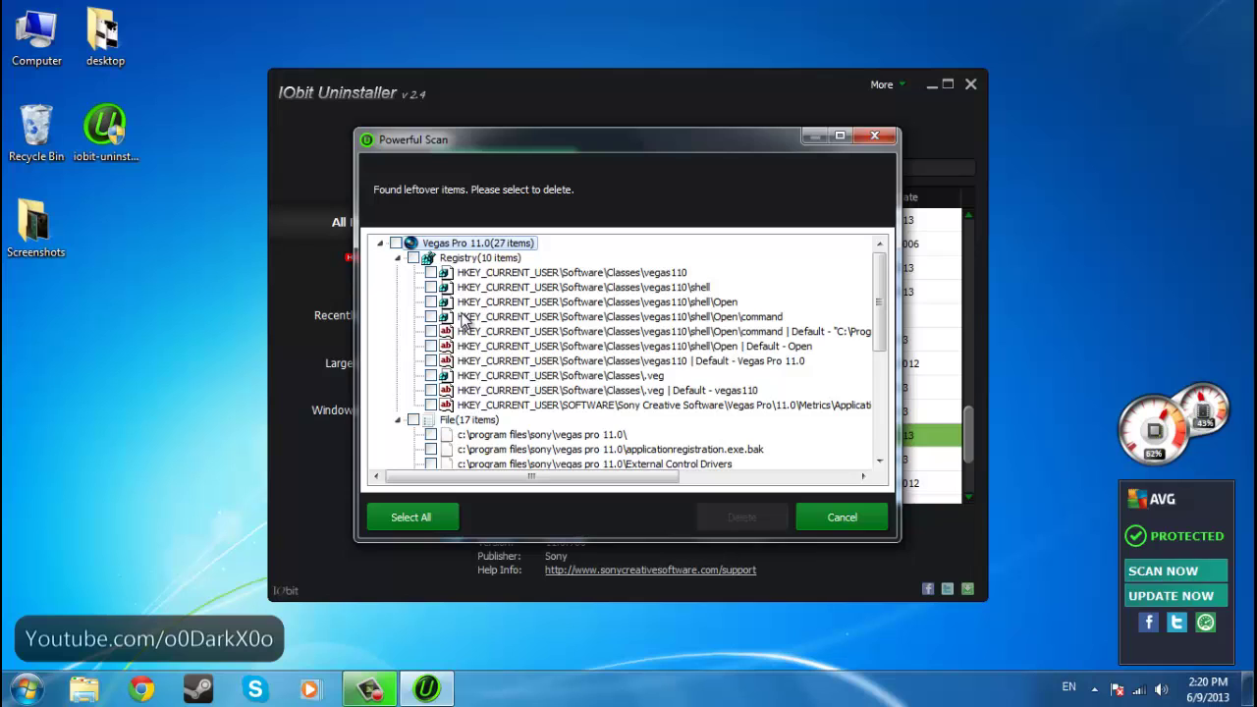
scroll(466, 320, down, 5)
scroll(463, 322, up, 5)
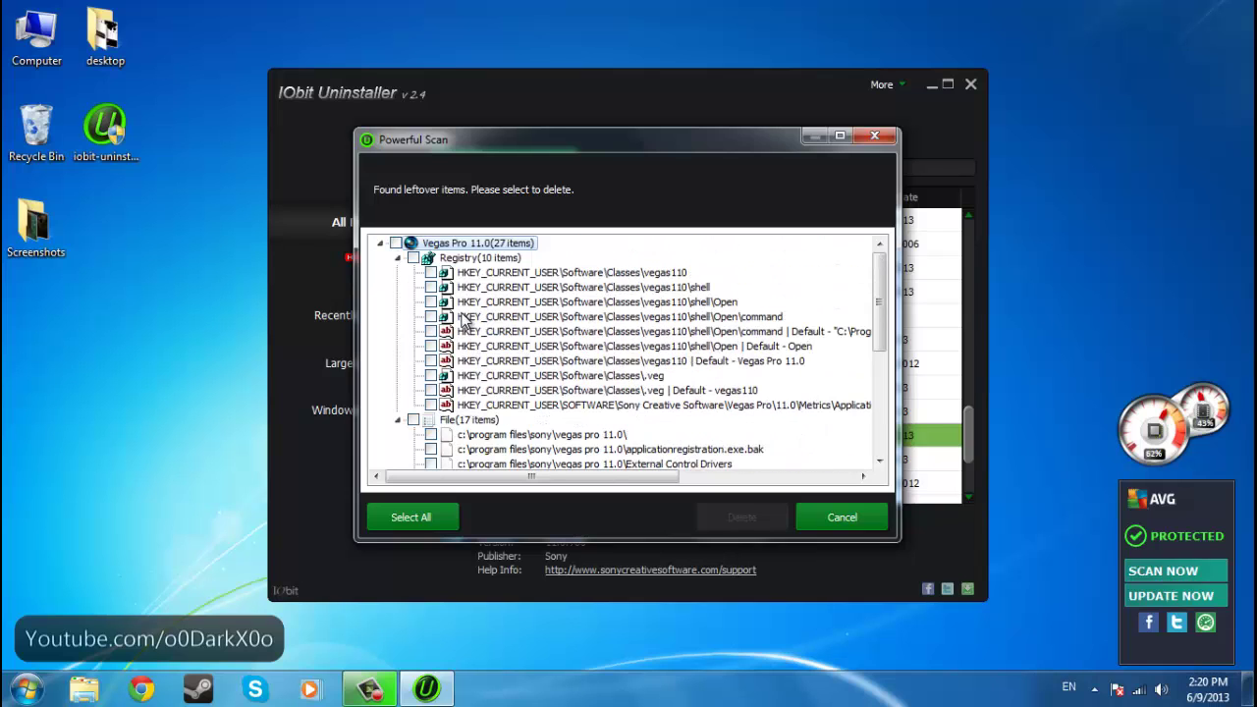
click(413, 258)
scroll(418, 363, down, 1)
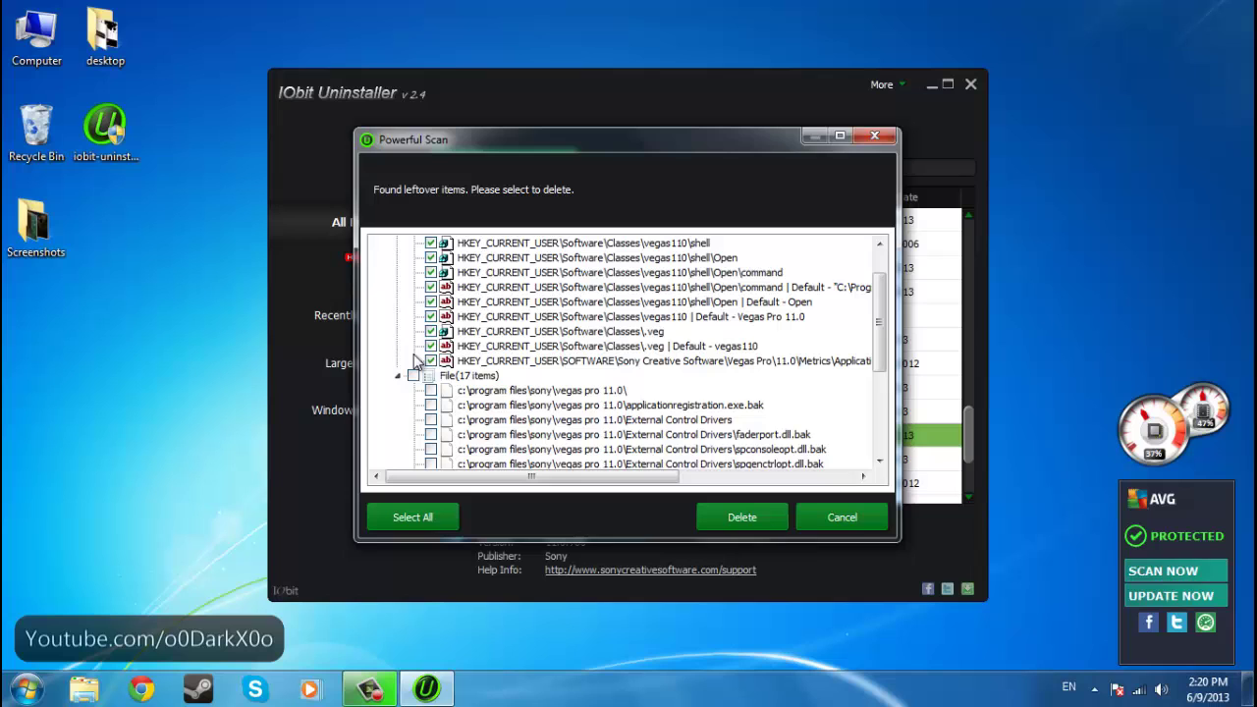
click(414, 376)
scroll(594, 381, down, 4)
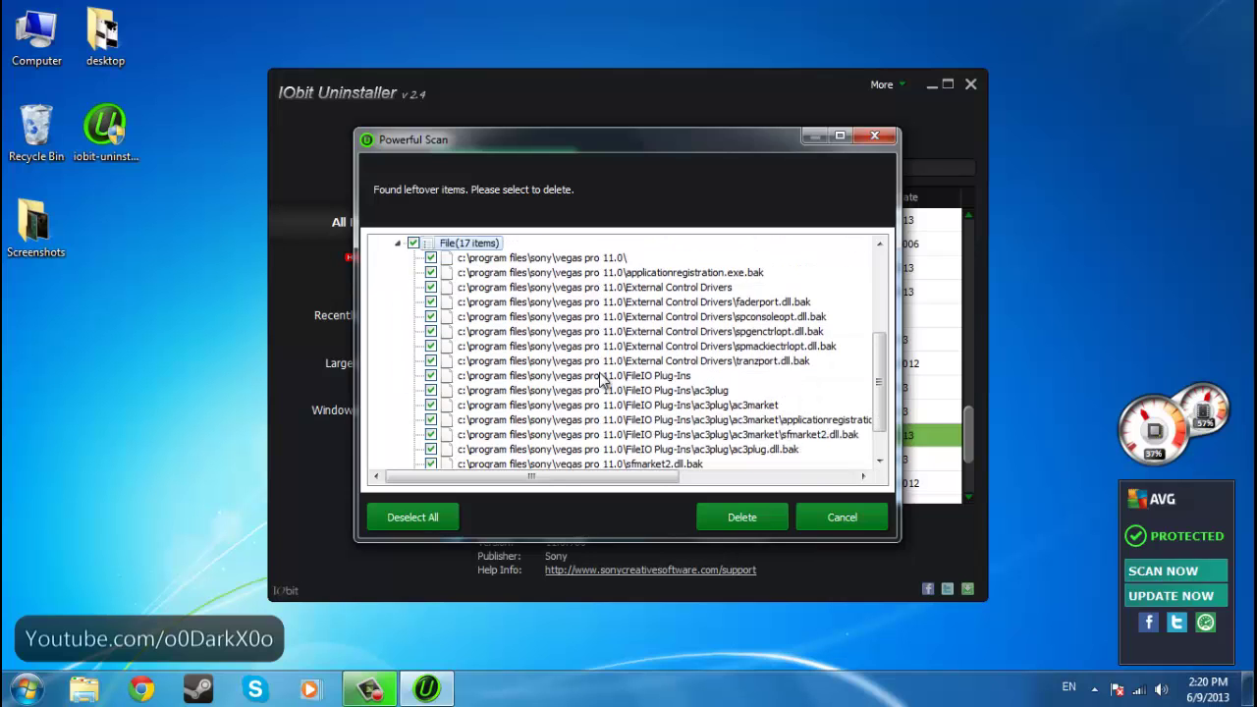
scroll(602, 379, up, 5)
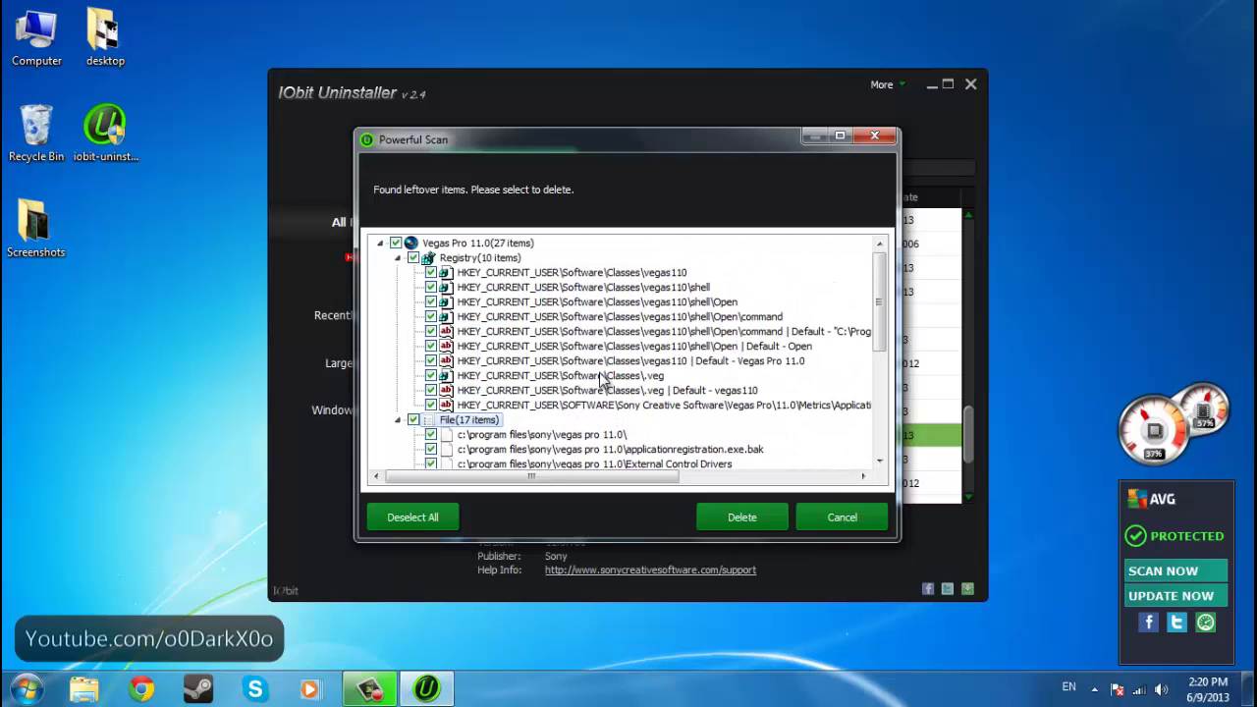
Delete the 27 marked leftovers, dismiss the completion notice, and minimize IObit Uninstaller.
click(742, 508)
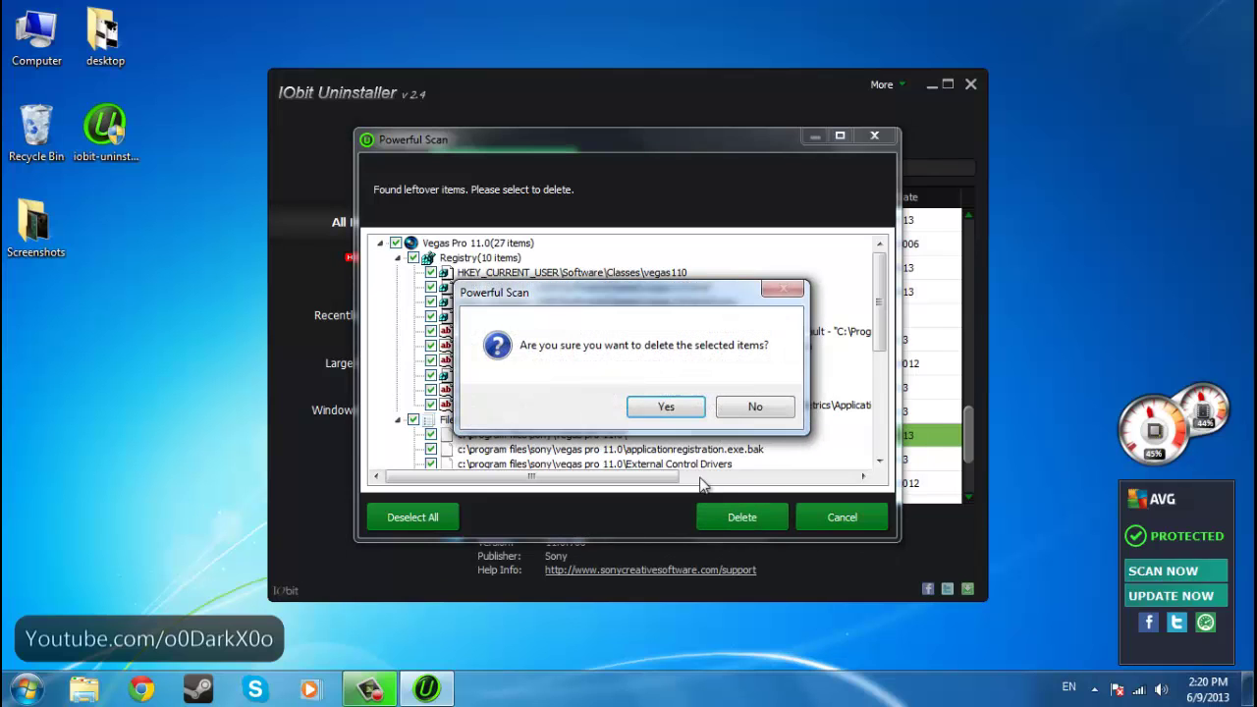
click(675, 408)
click(673, 412)
scroll(649, 403, down, 15)
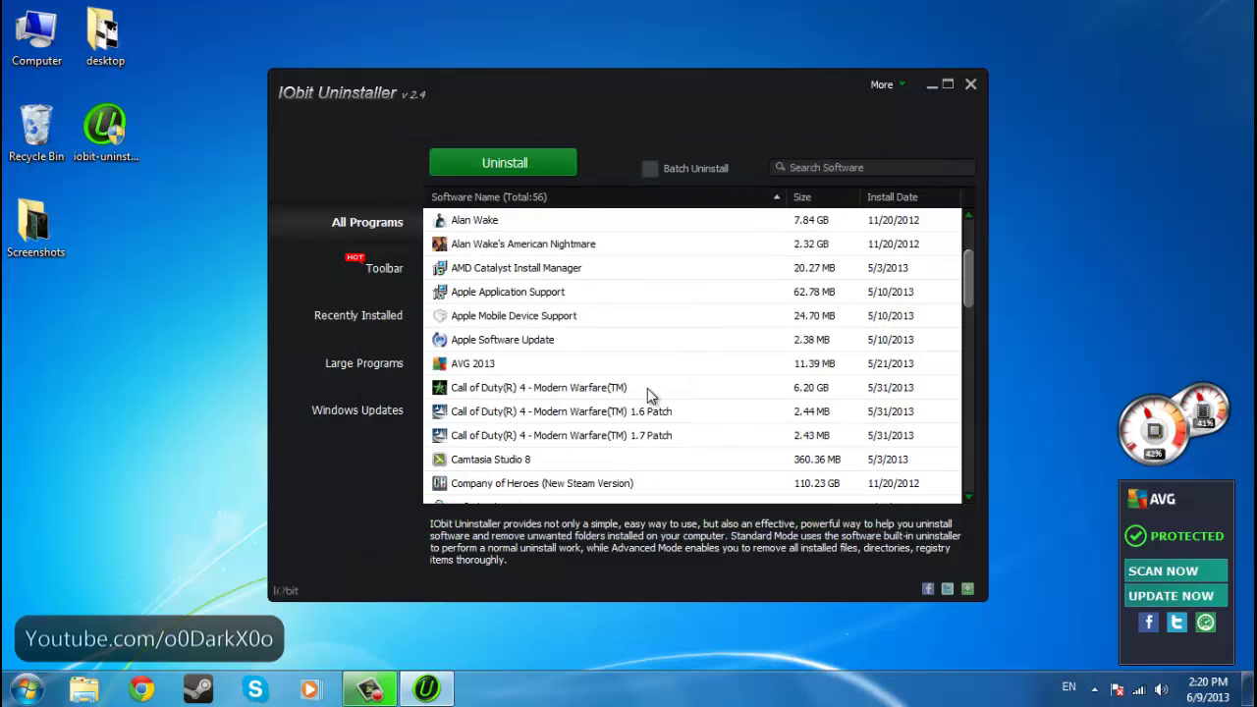
scroll(605, 416, up, 2)
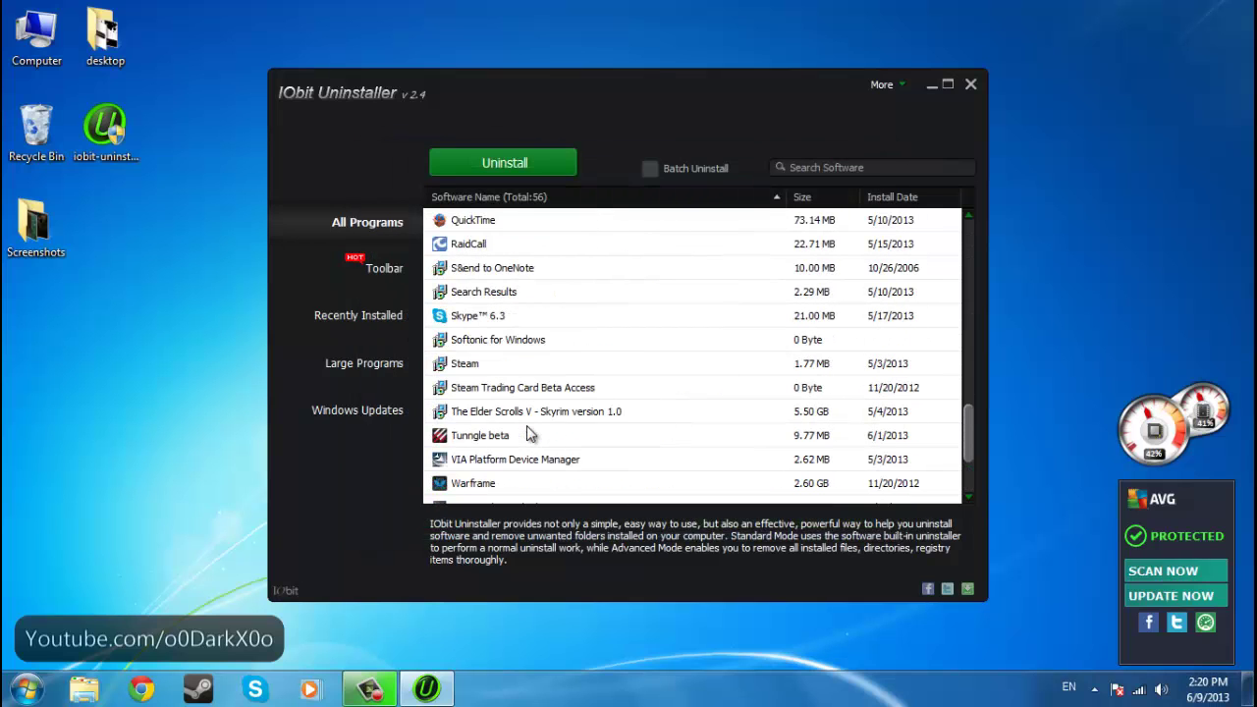
scroll(561, 415, down, 2)
scroll(561, 416, up, 5)
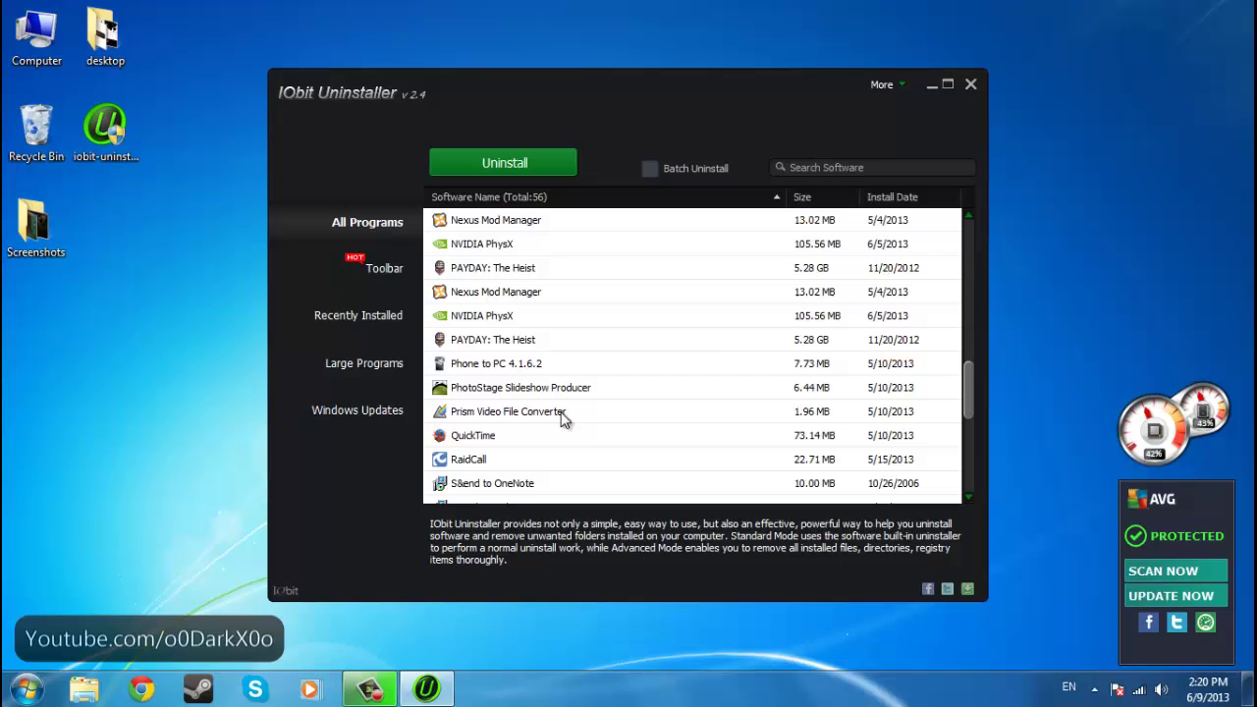
click(932, 84)
Confirm Programs and Features lists 51 programs without Vegas Pro 11.0, then close it.
click(26, 687)
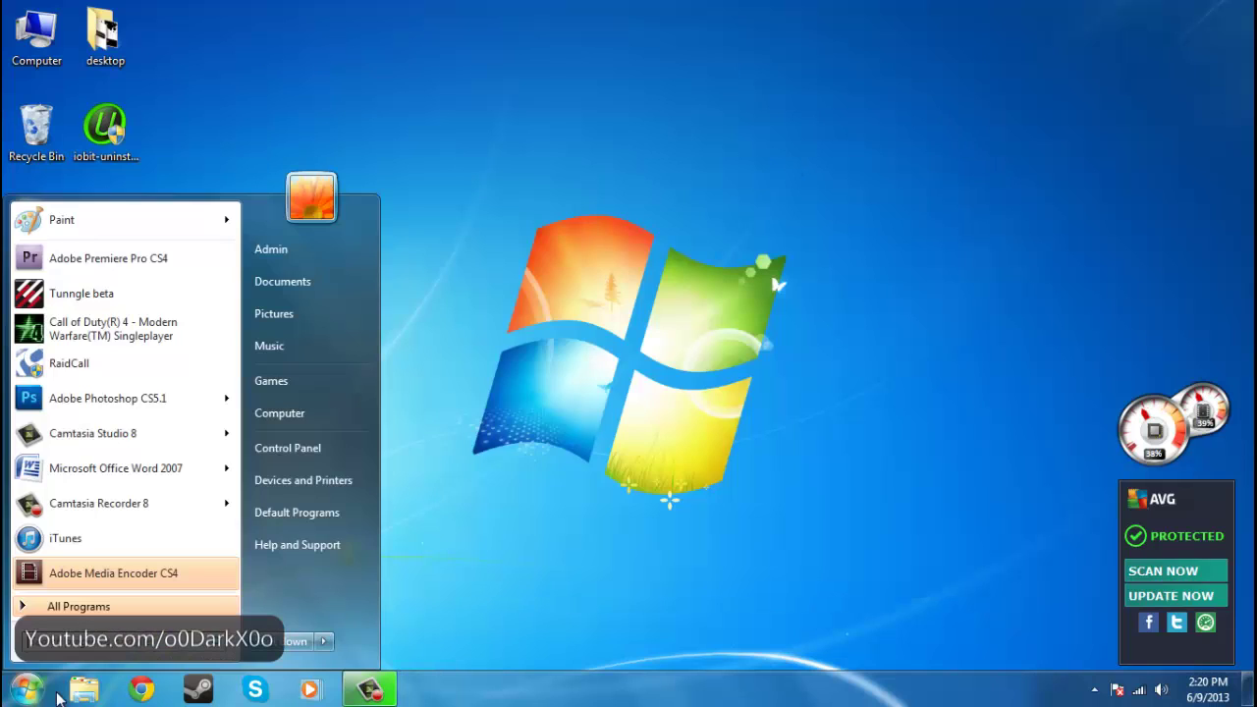
click(318, 453)
click(501, 349)
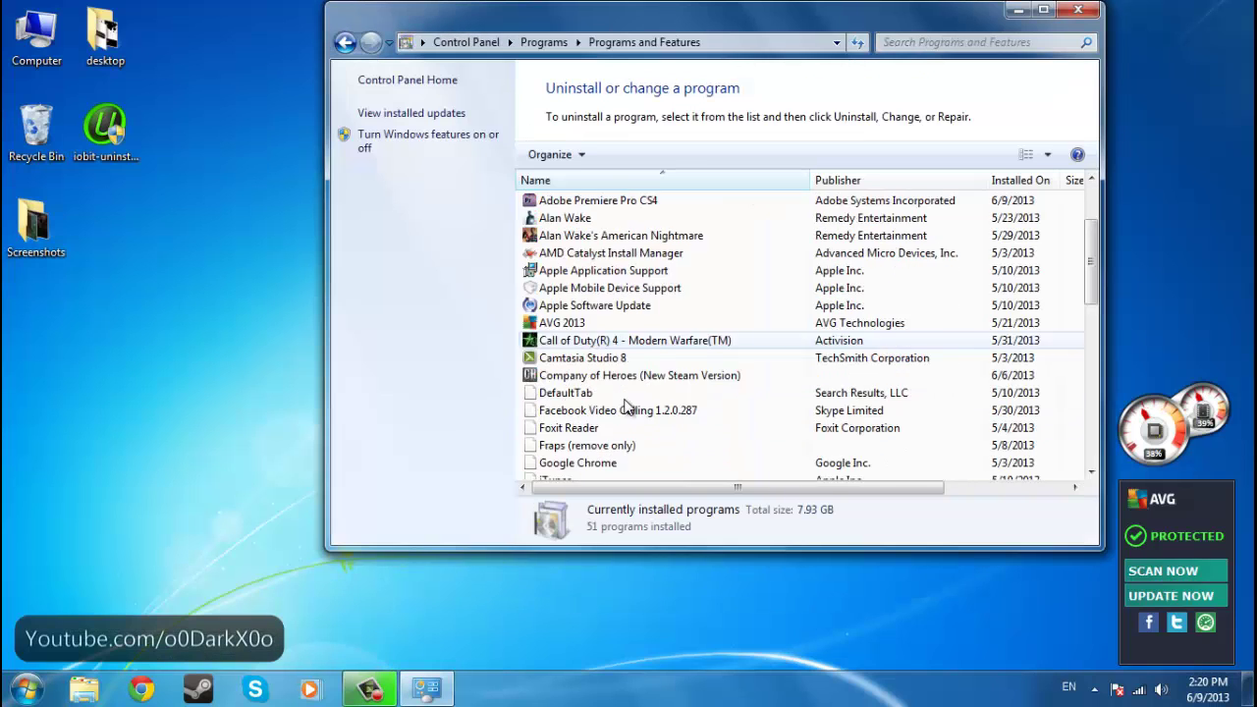
scroll(619, 409, down, 10)
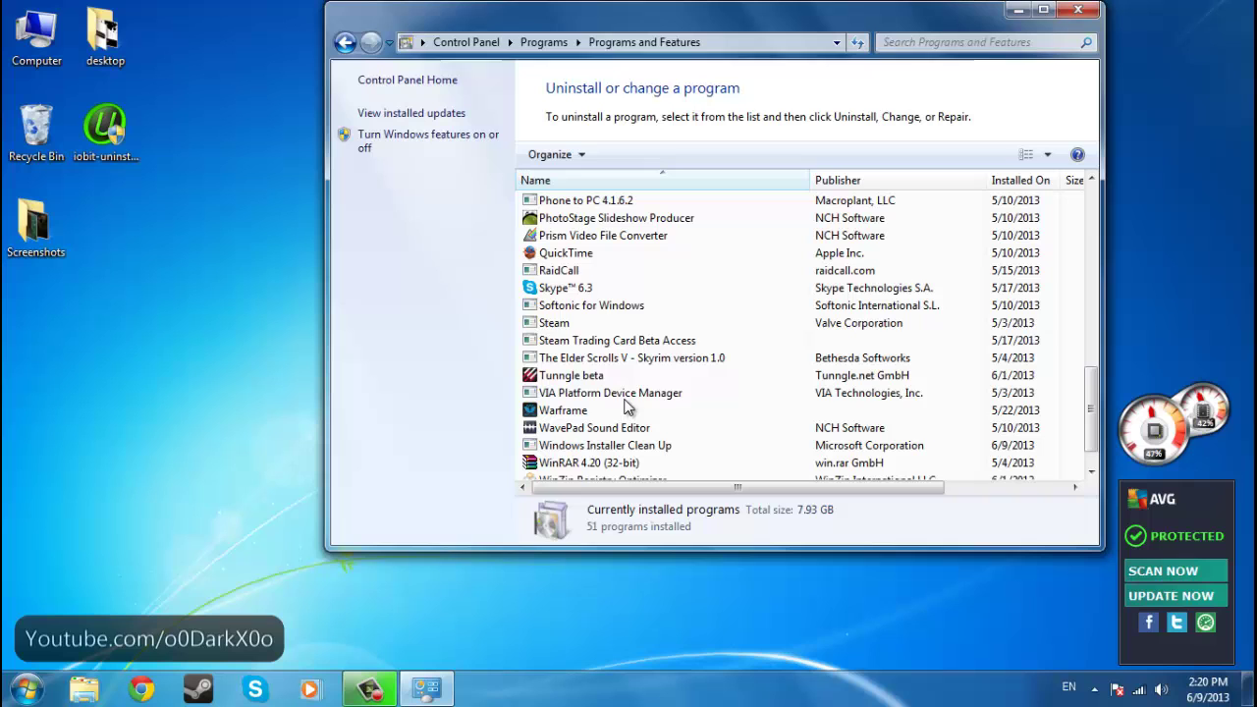
click(555, 290)
scroll(609, 379, up, 10)
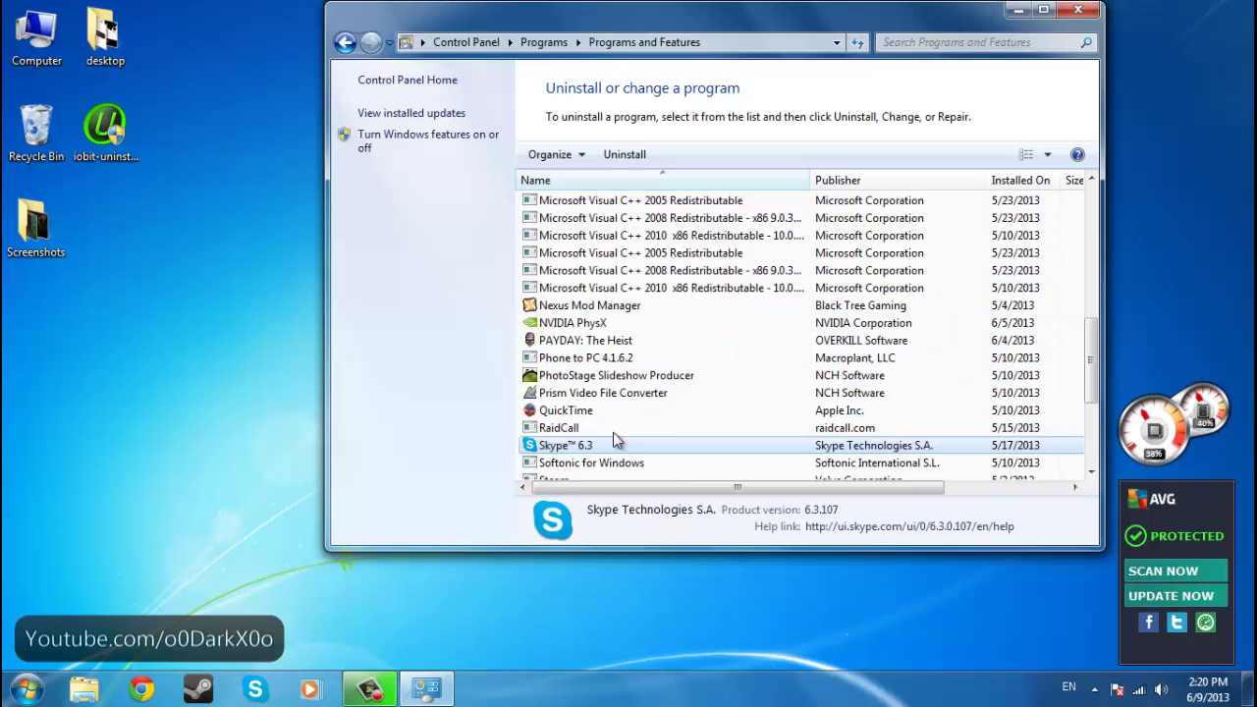
click(1078, 10)
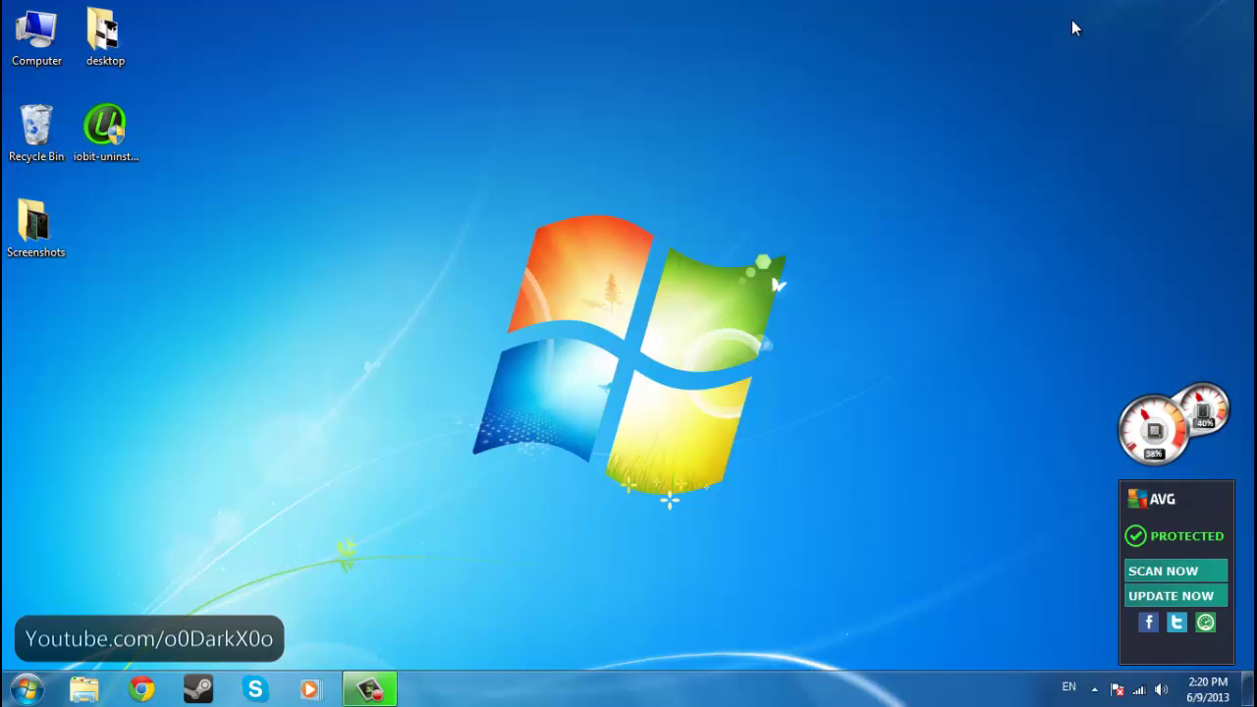